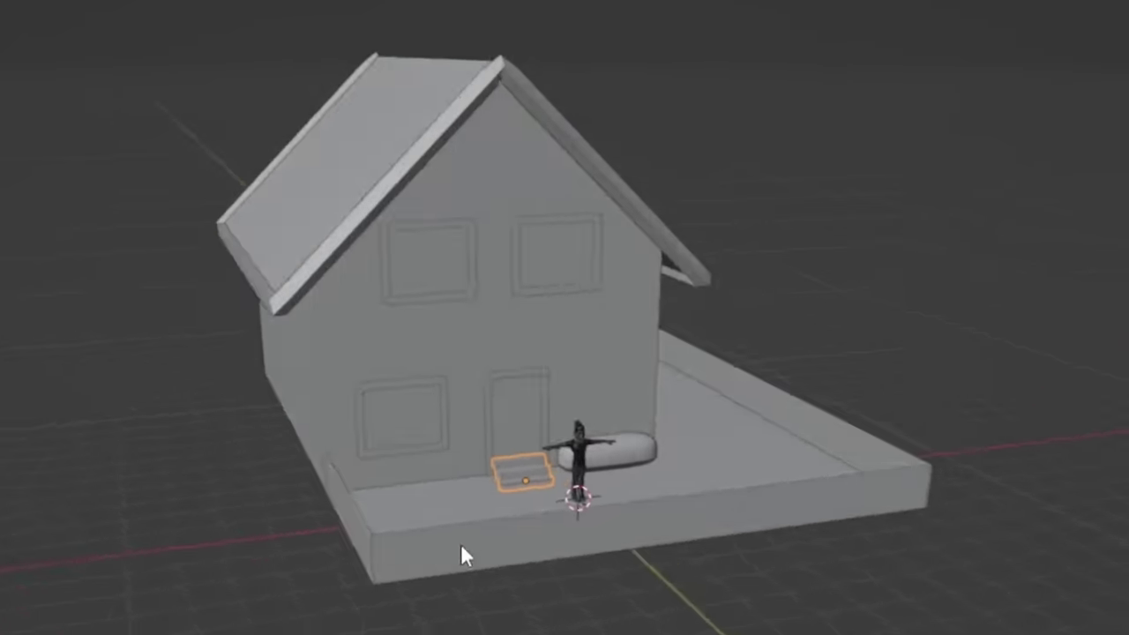
# Orbit and zoom the viewport to inspect the cartoon tree and the rows of gabled houses
pyautogui.moveTo(461, 549); pyautogui.dragTo(875, 357, button='middle')
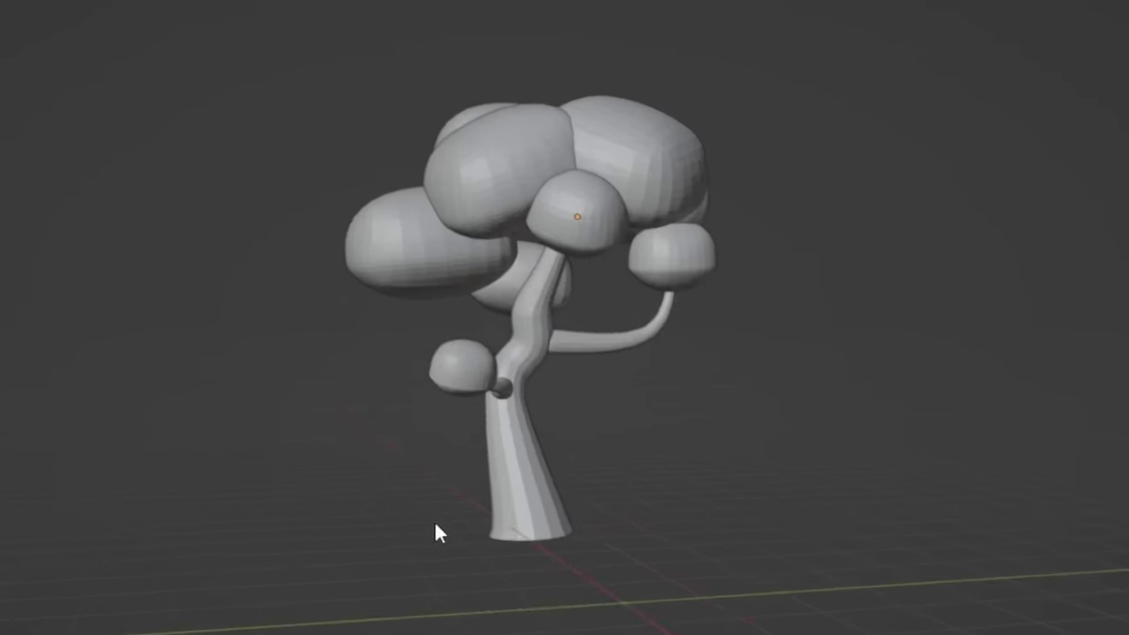
pyautogui.moveTo(436, 532); pyautogui.dragTo(808, 528, button='middle')
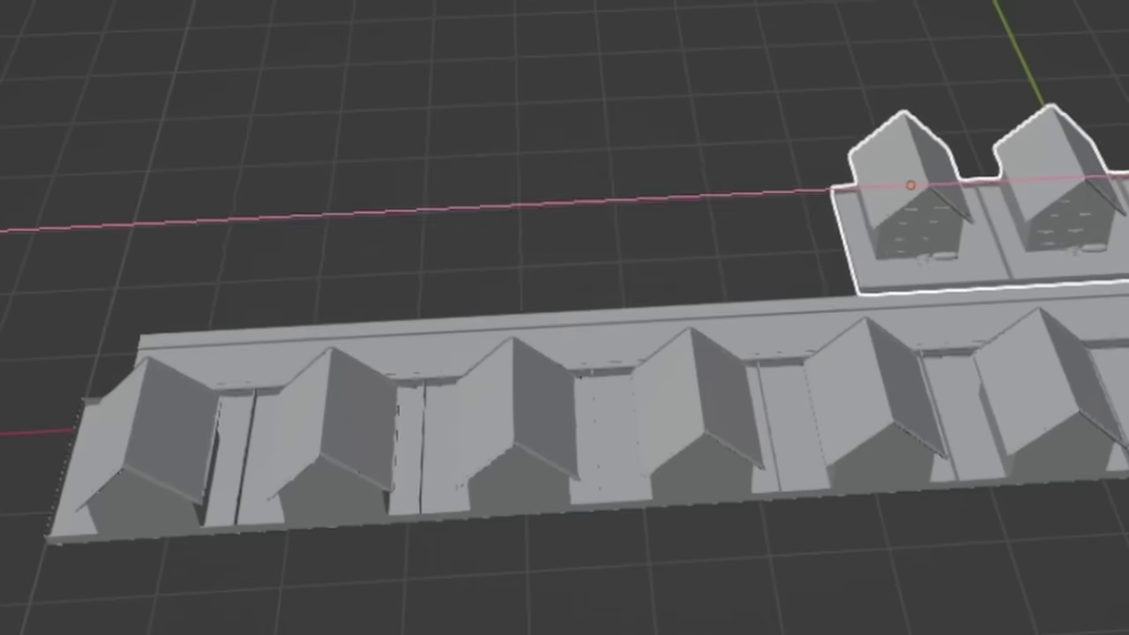
pyautogui.scroll(-3, 502, 461)
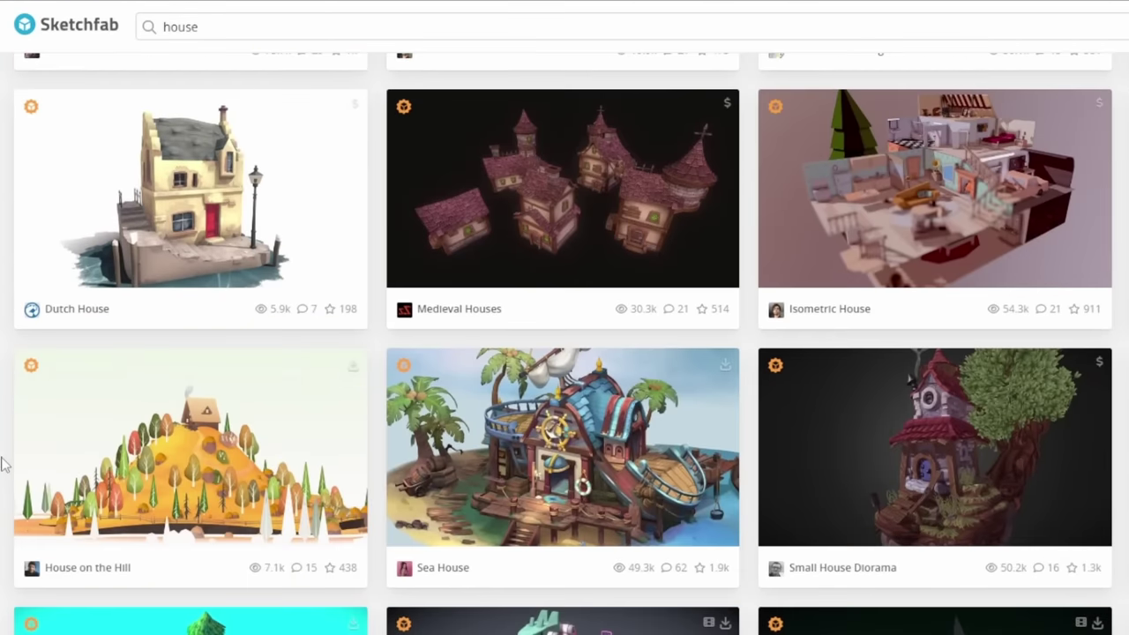
pyautogui.scroll(-6, 2, 465)
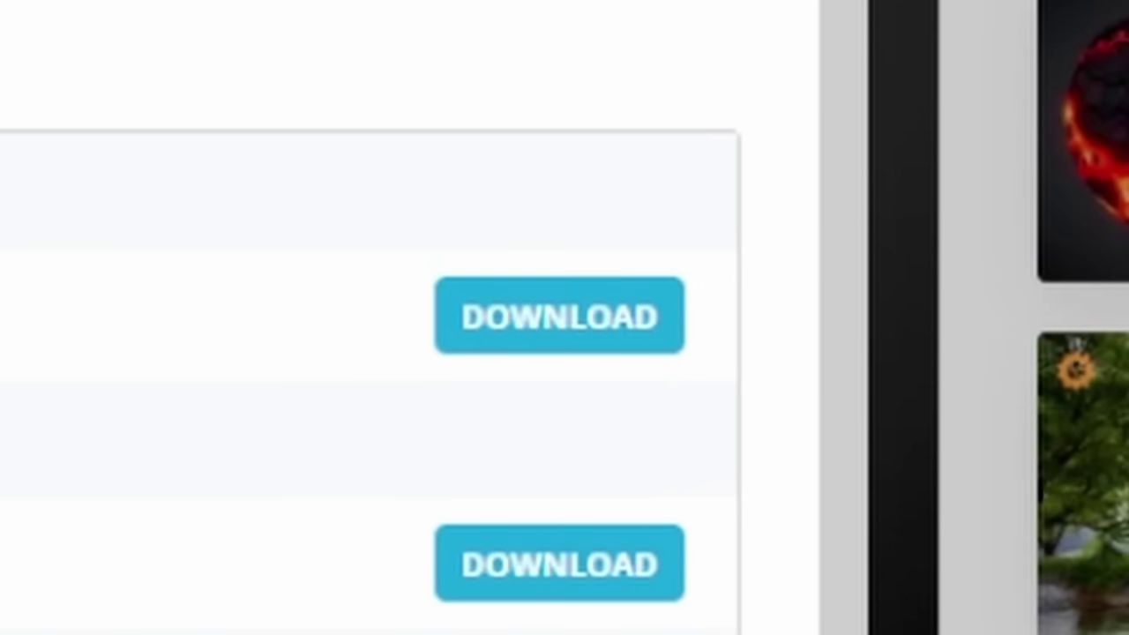
# Browse the Sketchfab asset results, then duplicate the iron fence section in Blender
pyautogui.scroll(-8, 13, 491)
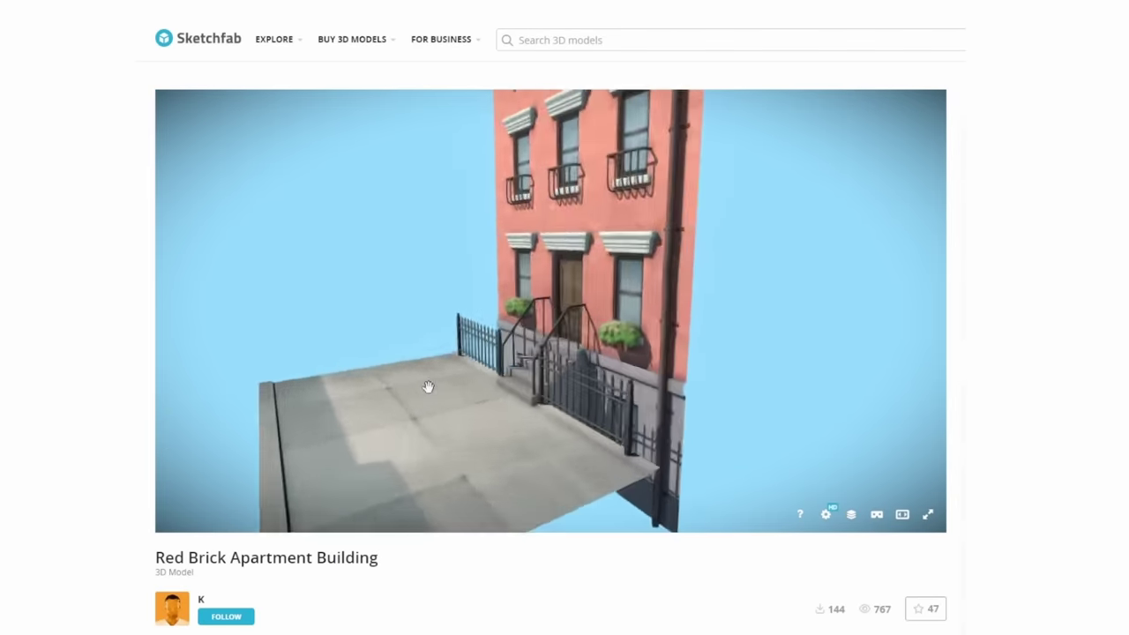
pyautogui.hotkey('shift', 'd')
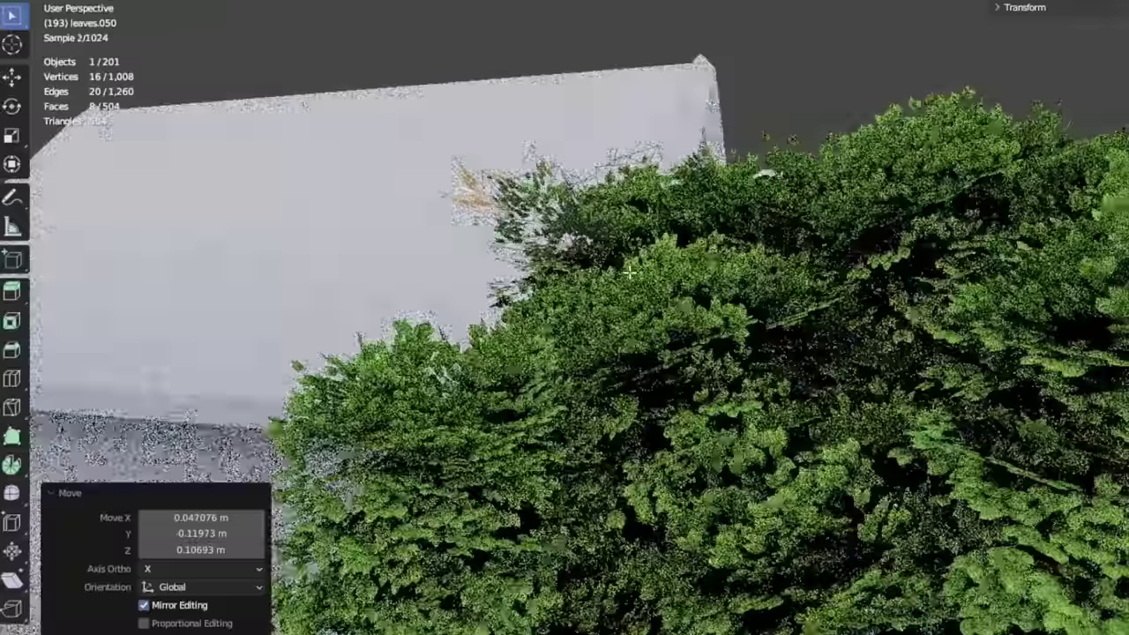
# Scale the light along the X axis only and orbit to review the dressed scene
pyautogui.scroll(-5, 565, 336)
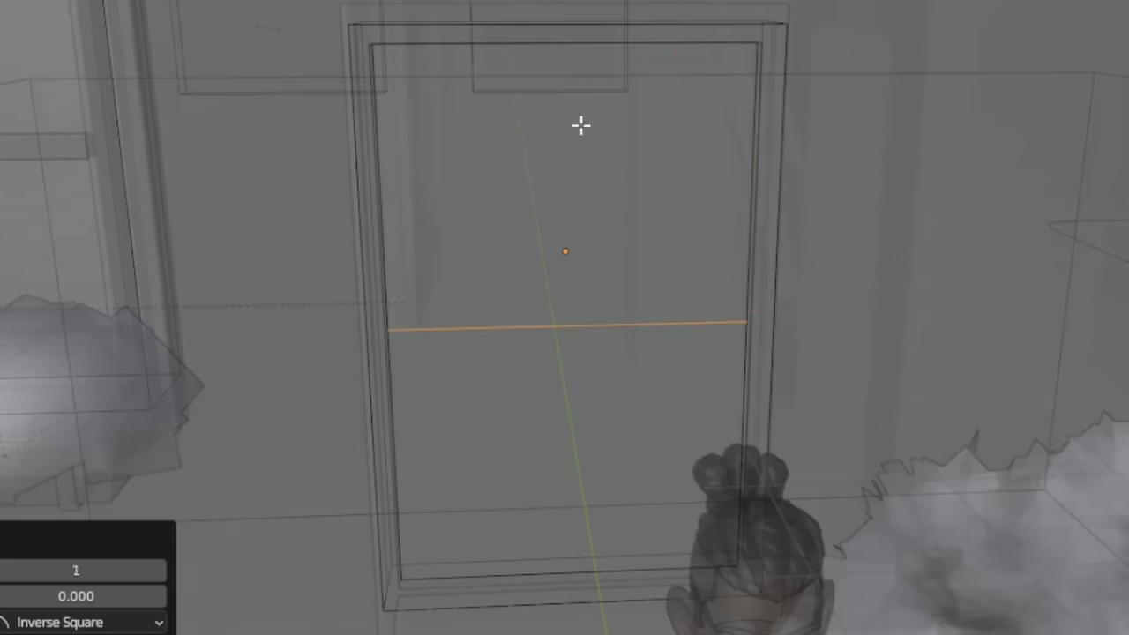
pyautogui.press('s')
pyautogui.press('x')
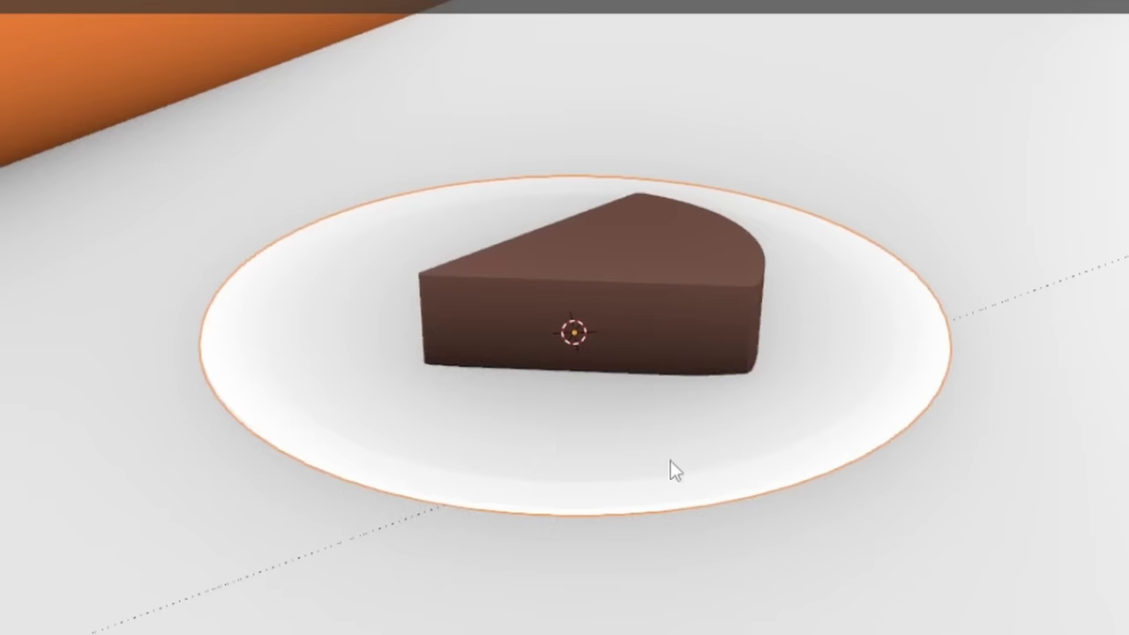
pyautogui.moveTo(670, 460); pyautogui.dragTo(561, 458, button='middle')
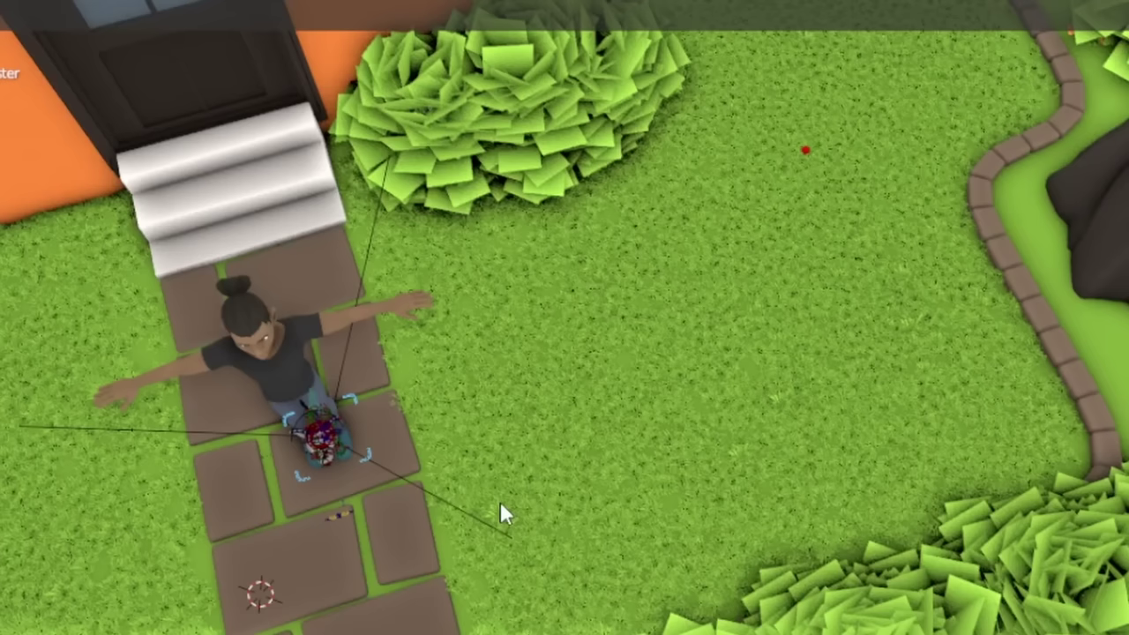
# Move the object at the character's feet across the lawn
pyautogui.hotkey('shift', 'z')
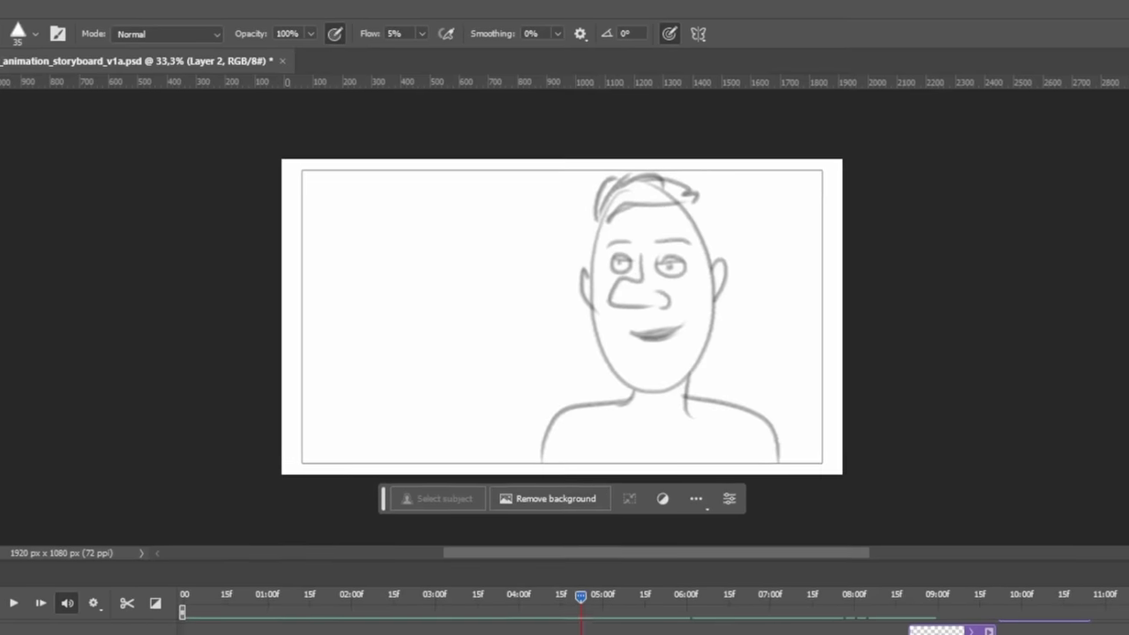
# Scrub the storyboard timeline and jump ahead to a later storyboard frame
pyautogui.moveTo(582, 617); pyautogui.dragTo(481, 618)
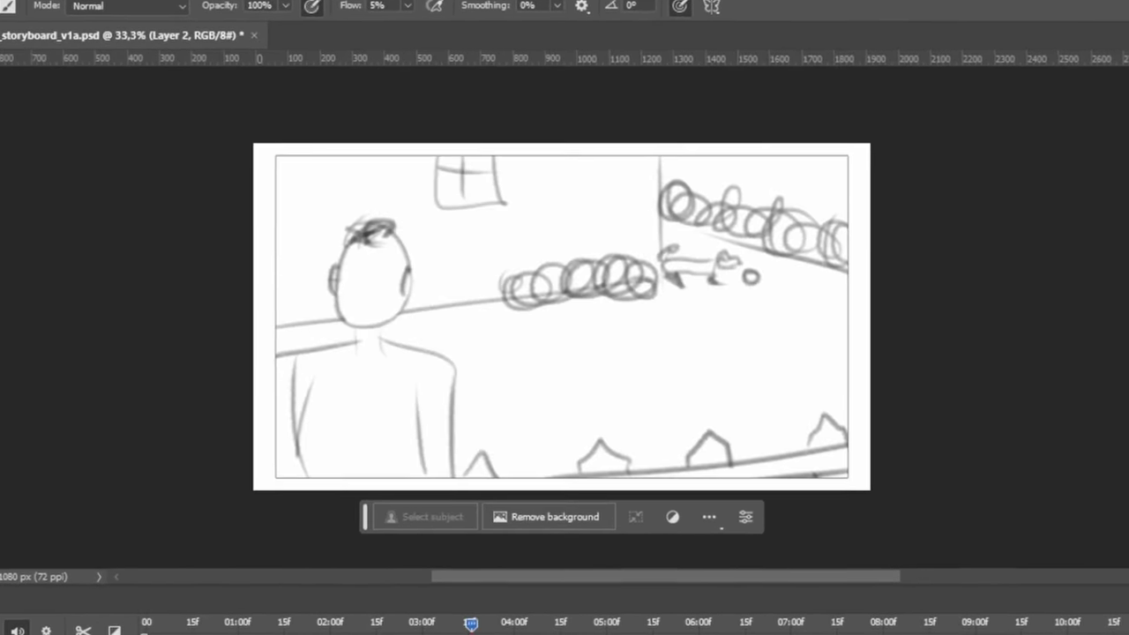
pyautogui.press('space')
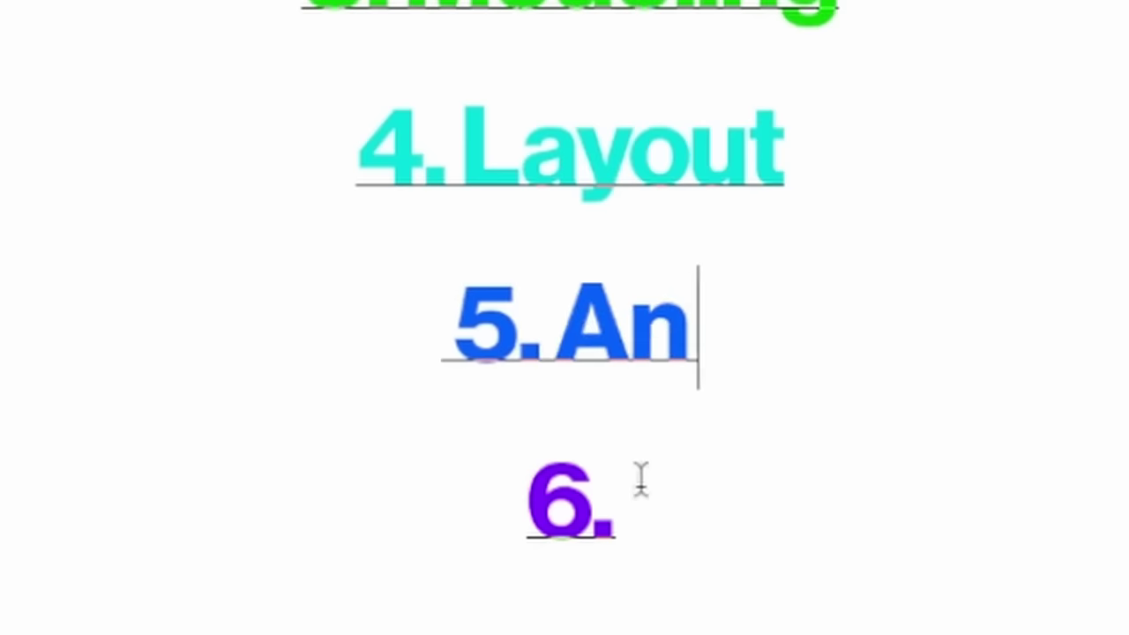
# Complete item 5 of the stage list so it reads 'Animating'
pyautogui.write('imating')
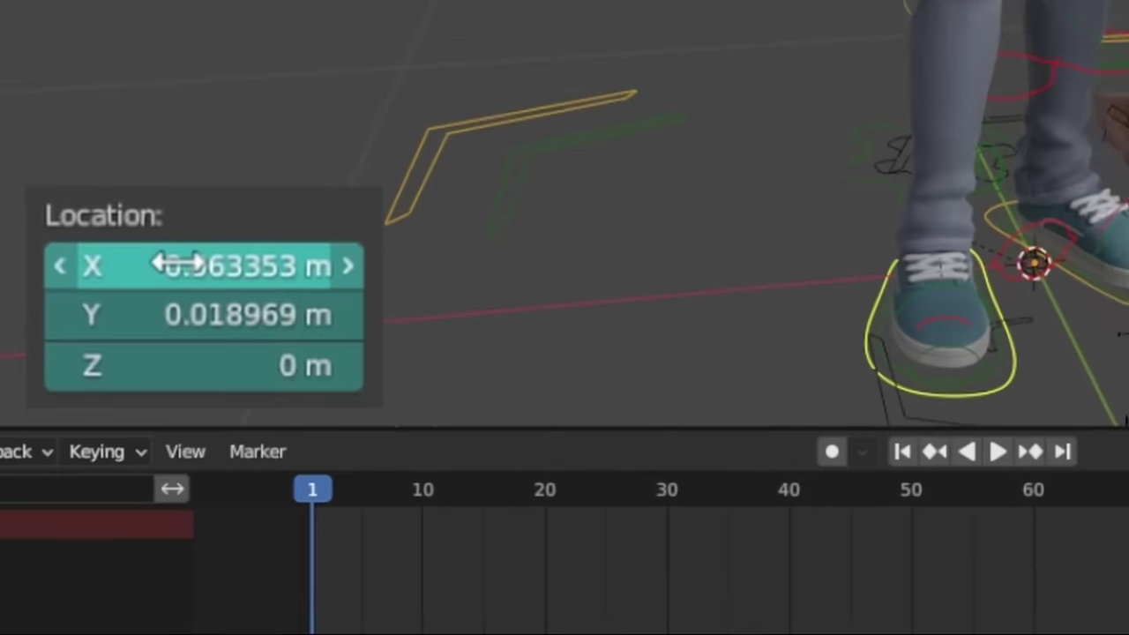
# Insert a location keyframe for the character at frame 1 and play back the animation
pyautogui.press('i')
pyautogui.press('space')
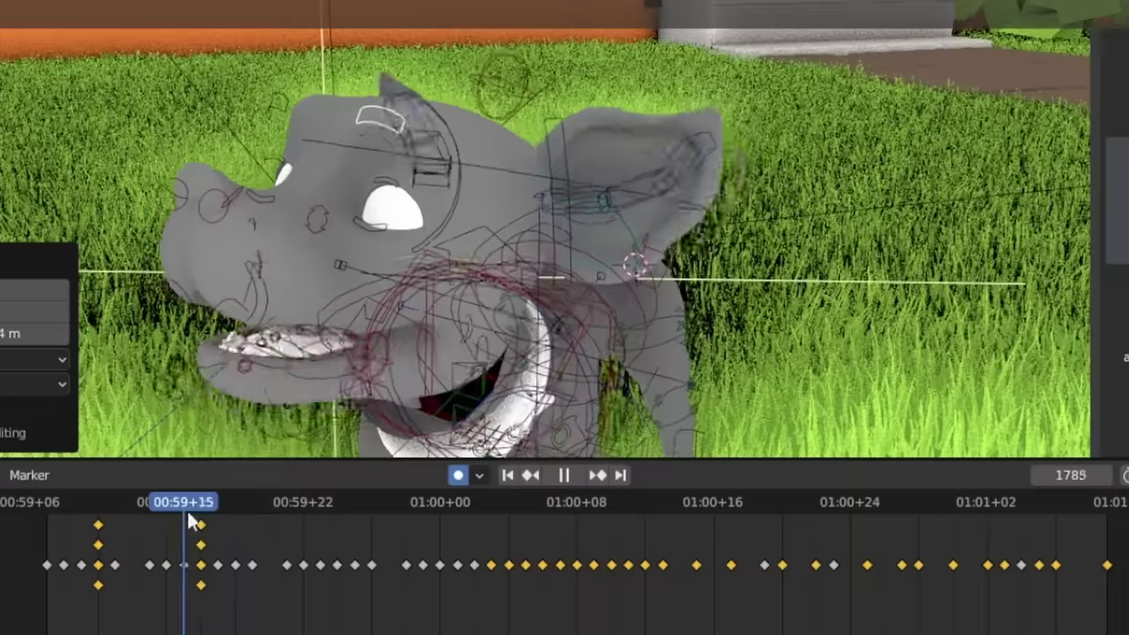
# Advance the playhead, lower Clamp Factor to about 0.1, and move the ColorRamp black stop to 0.464
pyautogui.moveTo(191, 511); pyautogui.dragTo(748, 501)
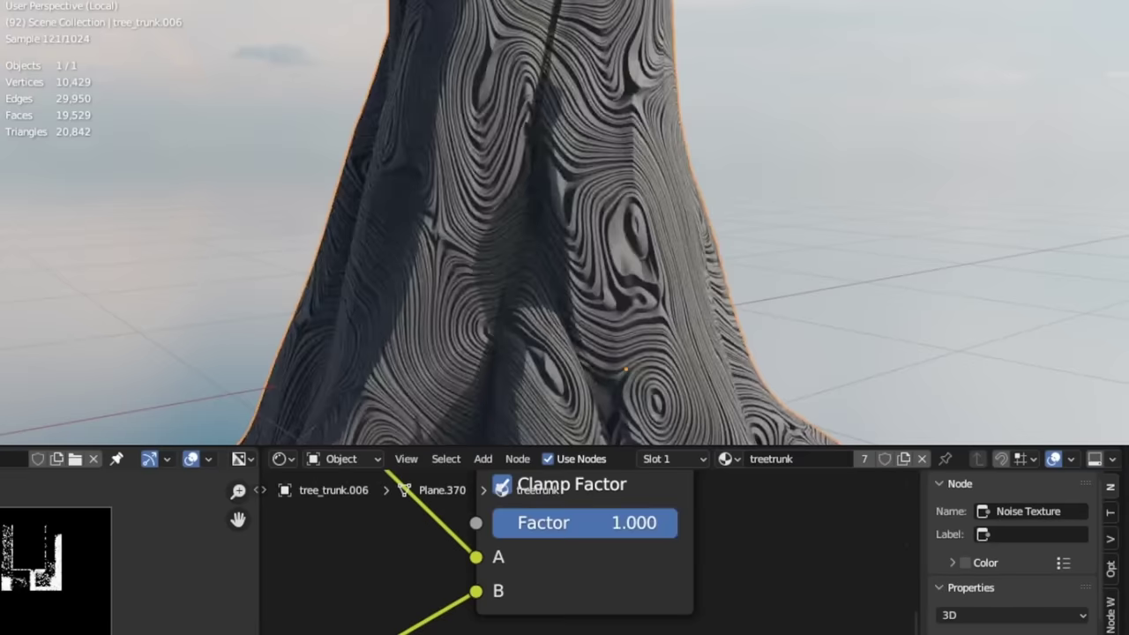
pyautogui.moveTo(585, 522); pyautogui.dragTo(499, 522)
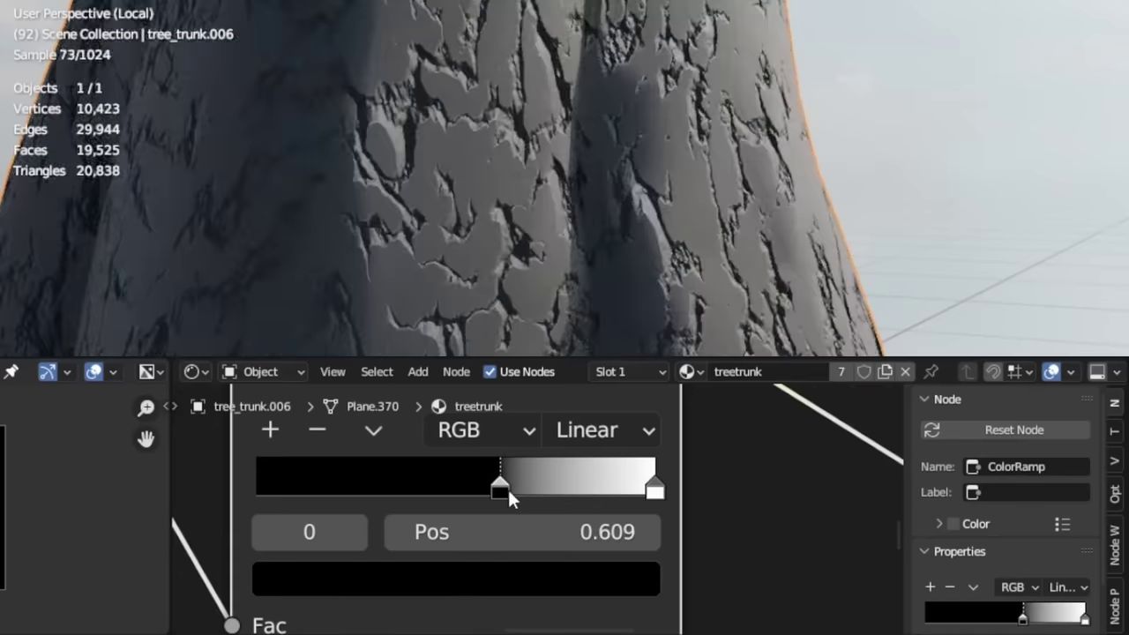
pyautogui.moveTo(509, 491); pyautogui.dragTo(448, 490)
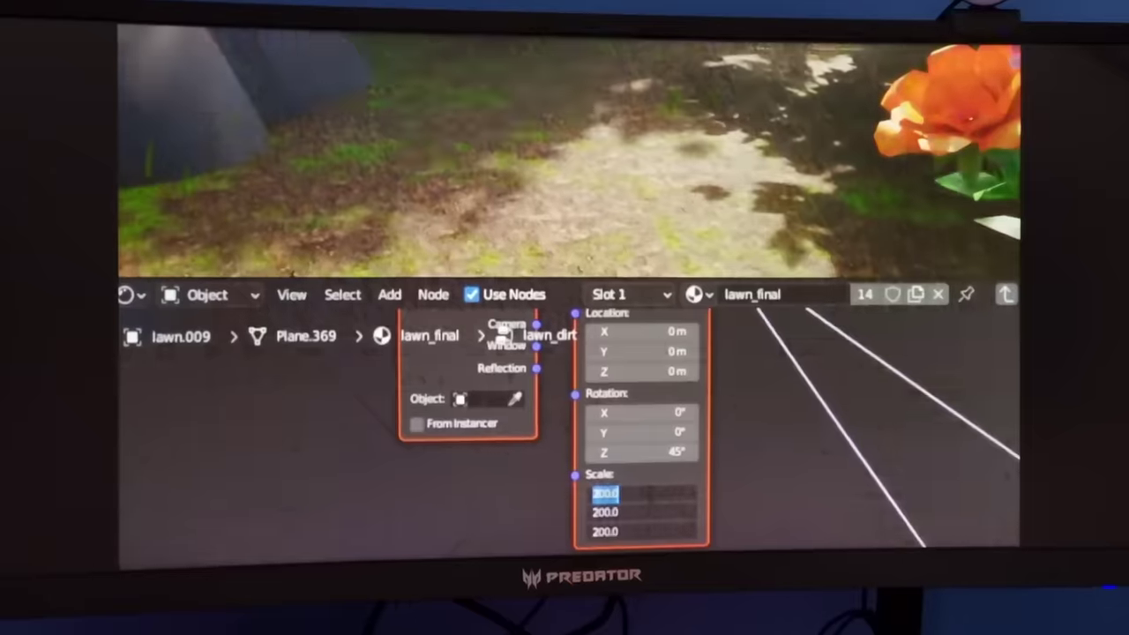
# Set the lawn texture Mapping scale to 175 and shift the dog-food bowl's color ramp stop
pyautogui.write('175.')
pyautogui.press('Return')
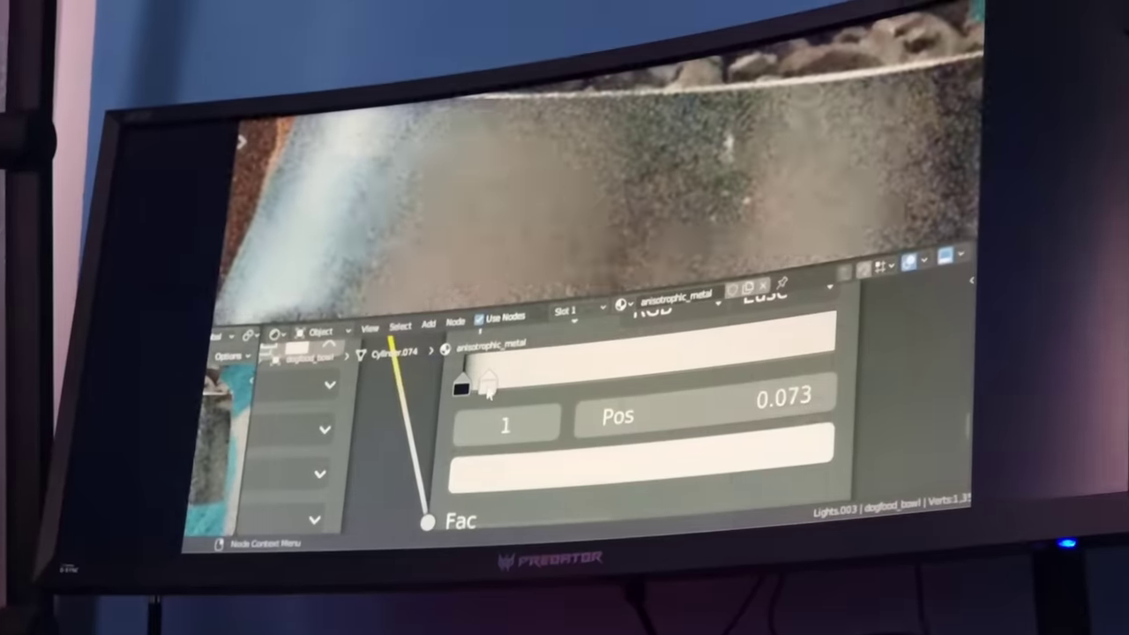
pyautogui.moveTo(479, 379); pyautogui.dragTo(506, 390)
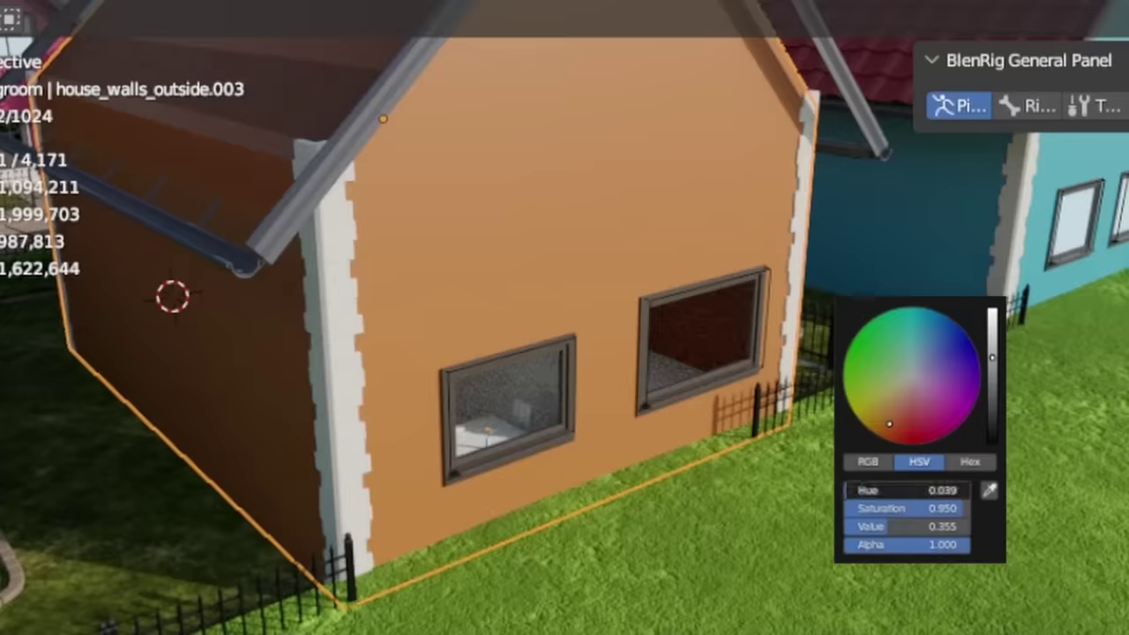
# Change the house walls' hue from orange to green and adjust the interior wall brightness
pyautogui.moveTo(882, 490); pyautogui.dragTo(953, 489)
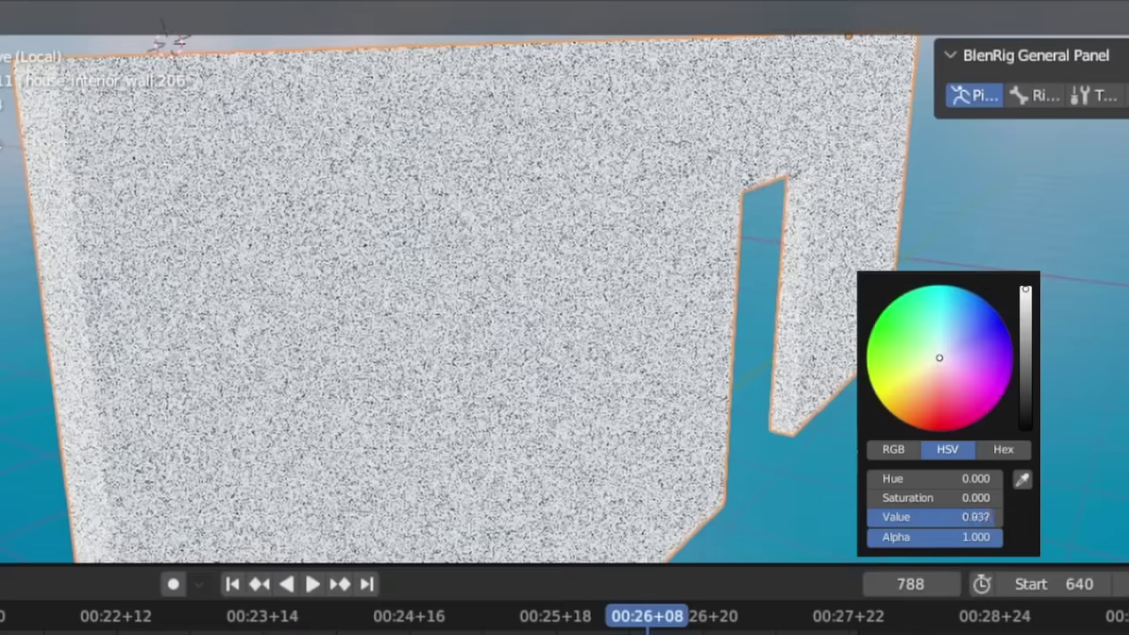
pyautogui.moveTo(935, 517)
pyautogui.mouseDown()
pyautogui.moveTo(1001, 516)
pyautogui.moveTo(935, 517)
pyautogui.mouseUp()
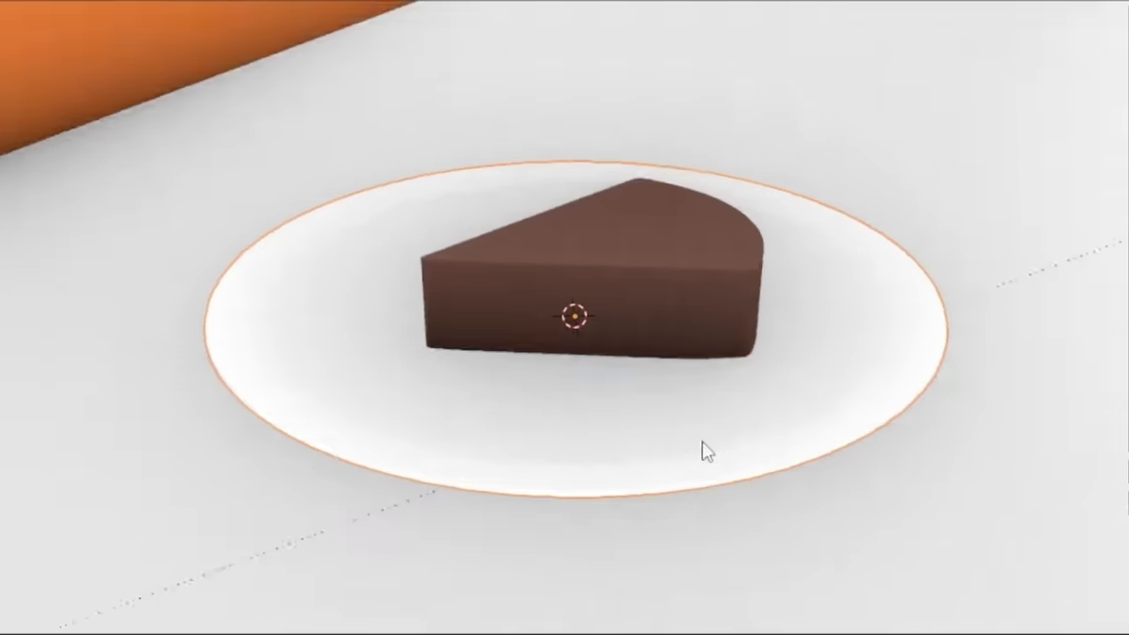
pyautogui.moveTo(701, 448); pyautogui.dragTo(550, 432, button='middle')
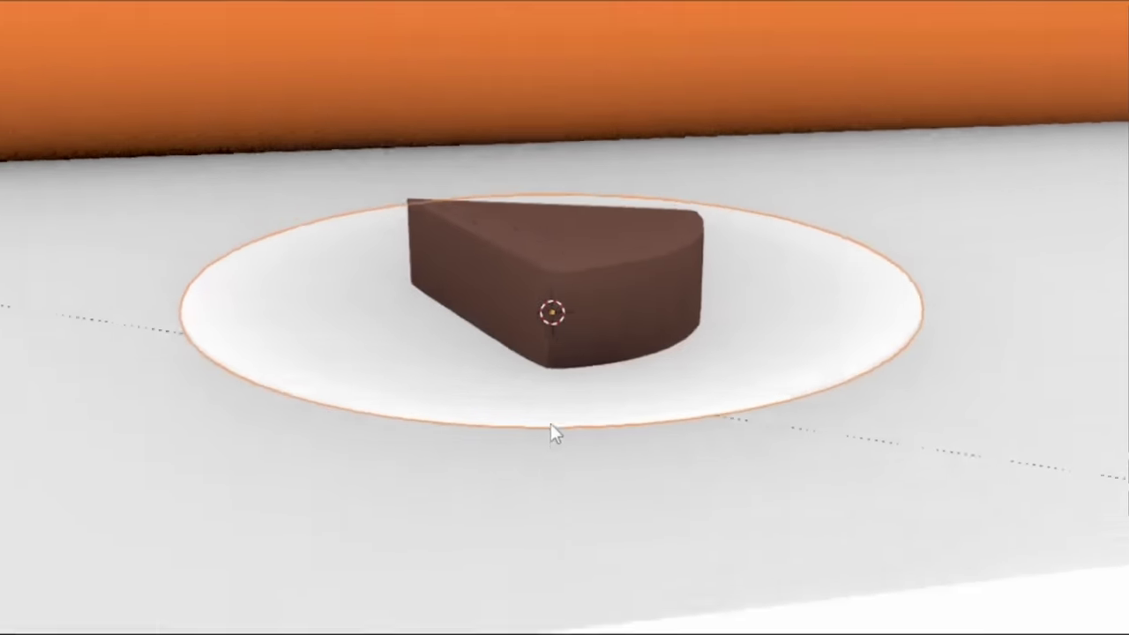
pyautogui.scroll(2, 597, 340)
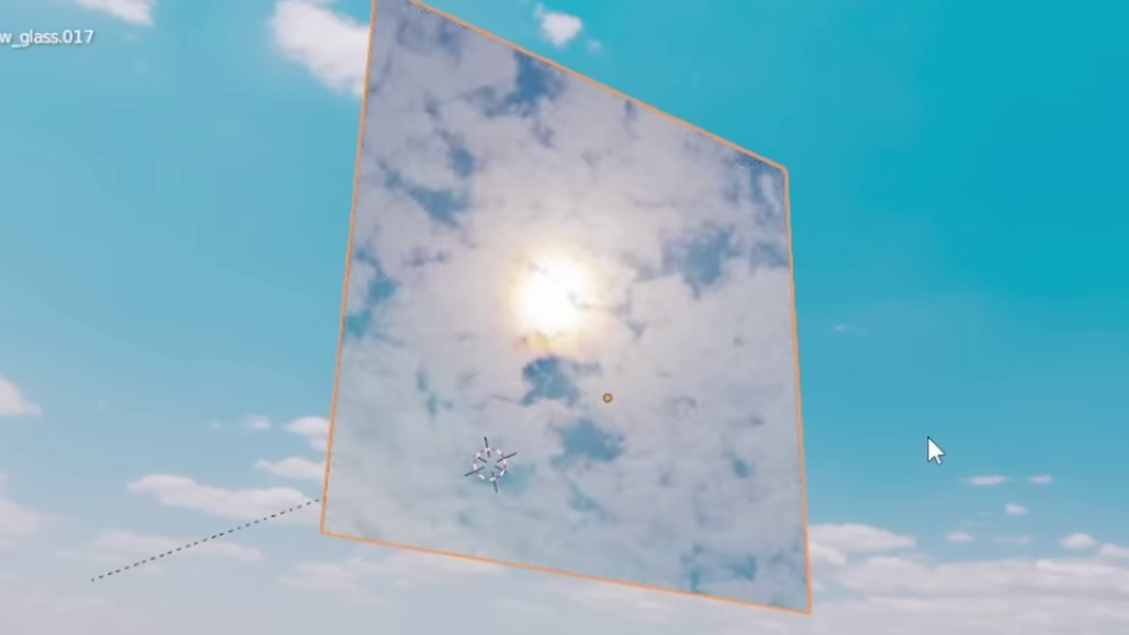
# Switch the viewport shading mode using the Z shading pie menu
pyautogui.press('z')
pyautogui.click(941, 441)
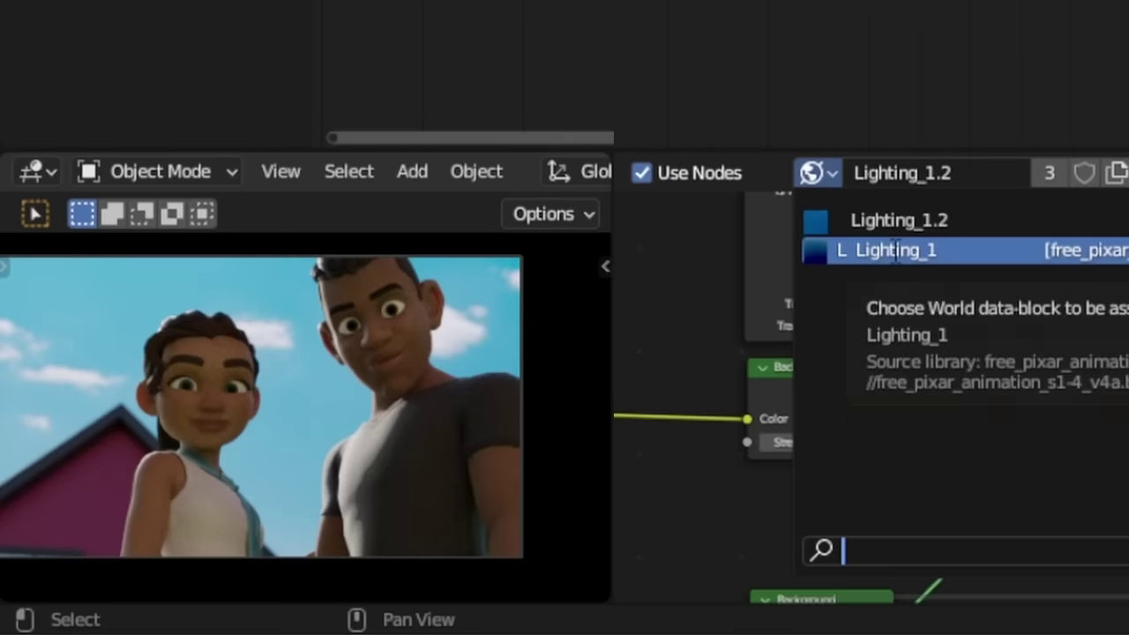
# Switch the world to Lighting_1, then Lighting_1.2, deselect everything, and zoom out over the houses
pyautogui.click(895, 250)
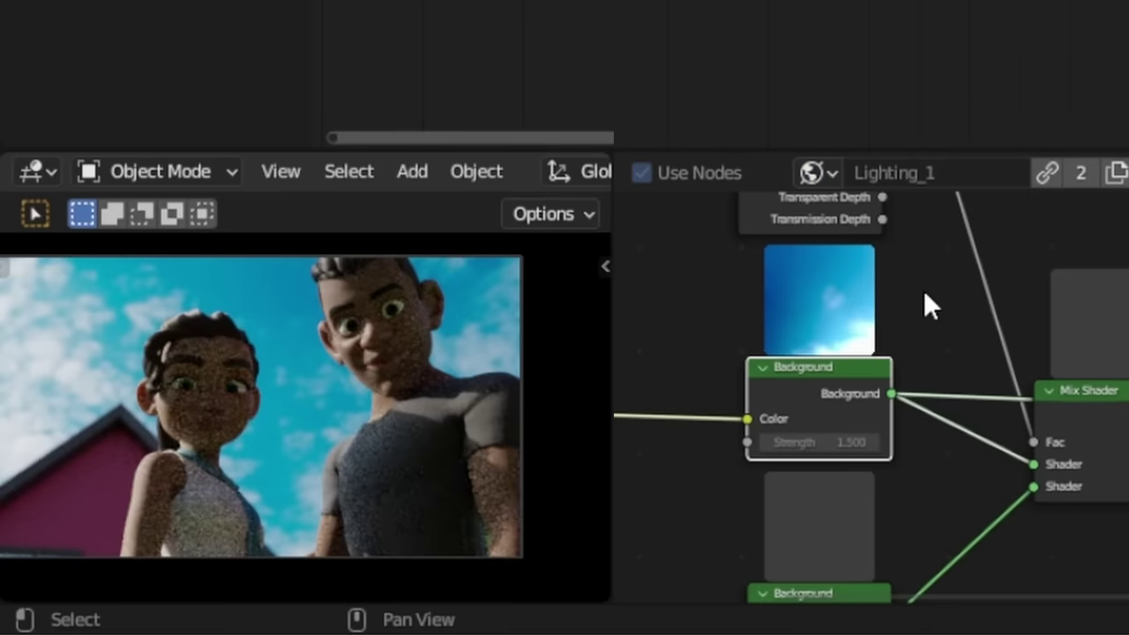
pyautogui.click(816, 172)
pyautogui.click(900, 220)
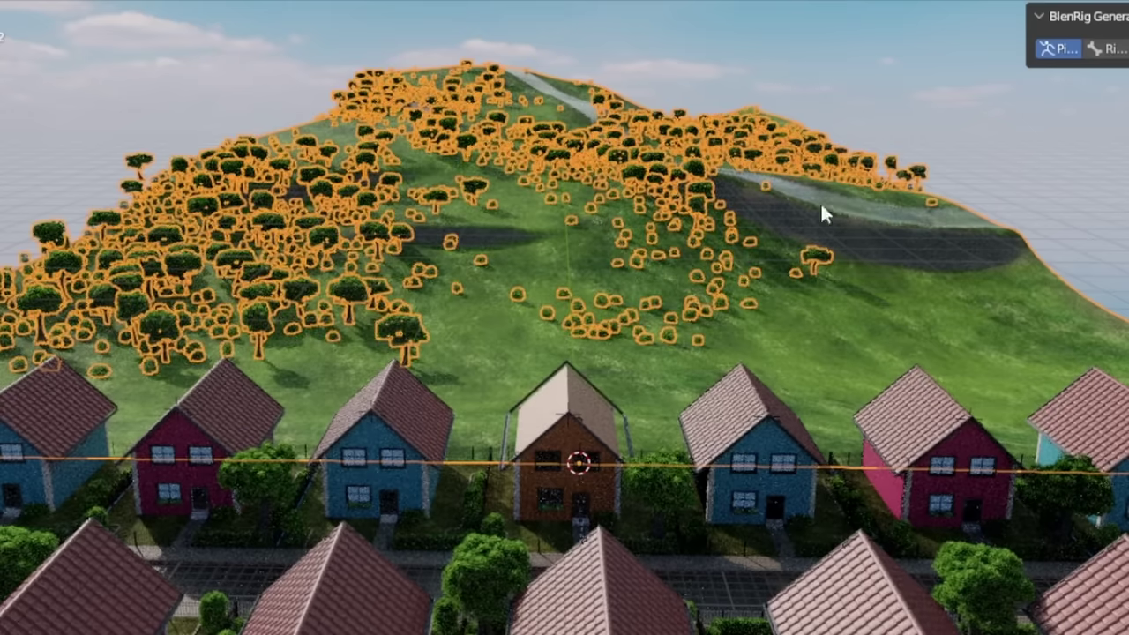
pyautogui.hotkey('alt', 'a')
pyautogui.scroll(-5, 670, 249)
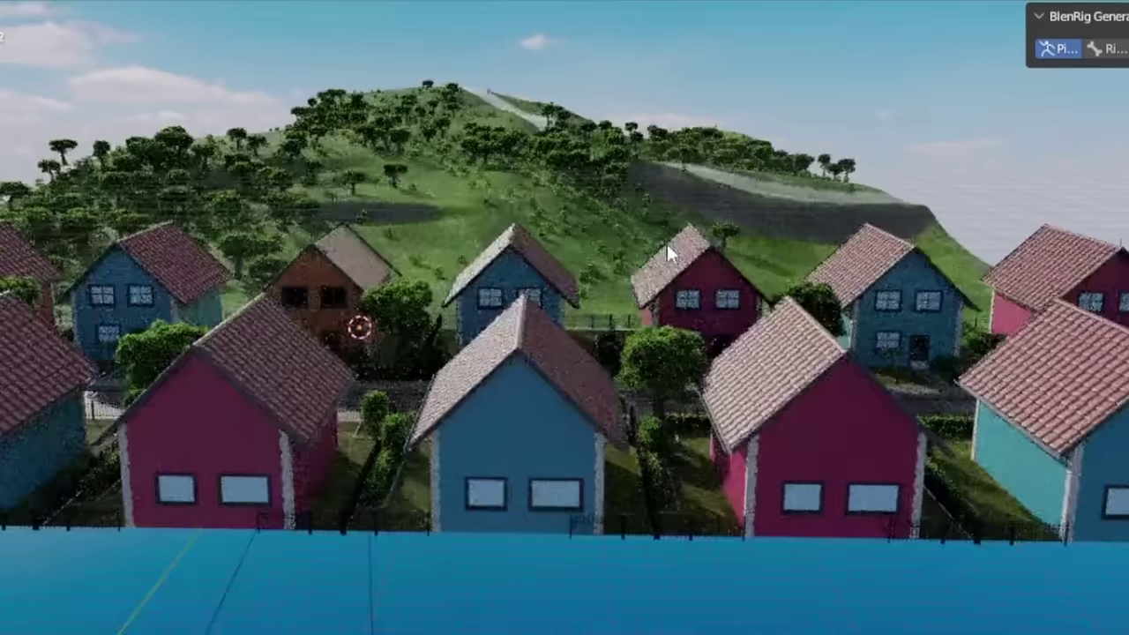